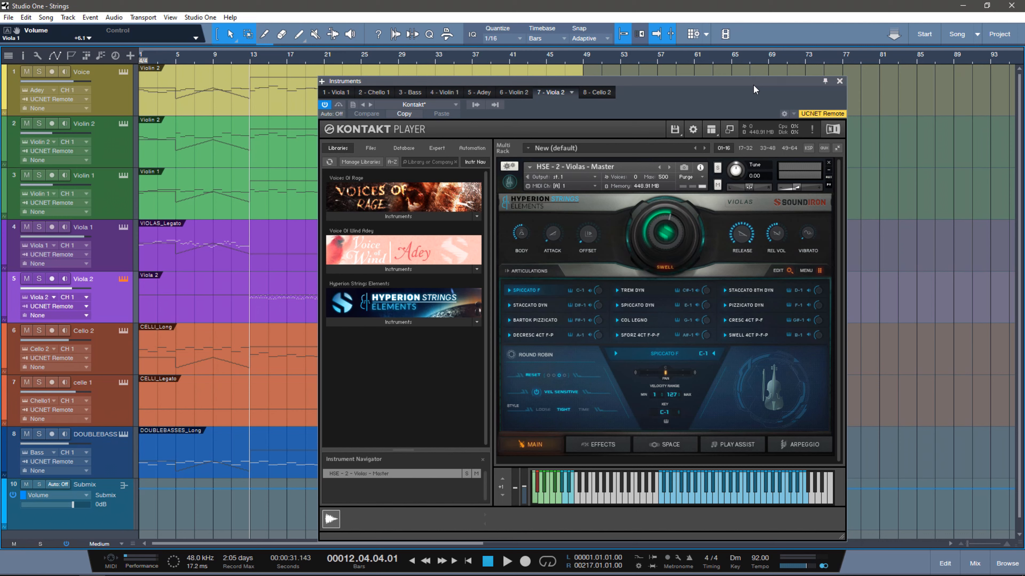
Step: List the Hyperion Strings Elements instruments and browse the articulations that can be assigned to a slot of the violas patch
left_click(398, 323)
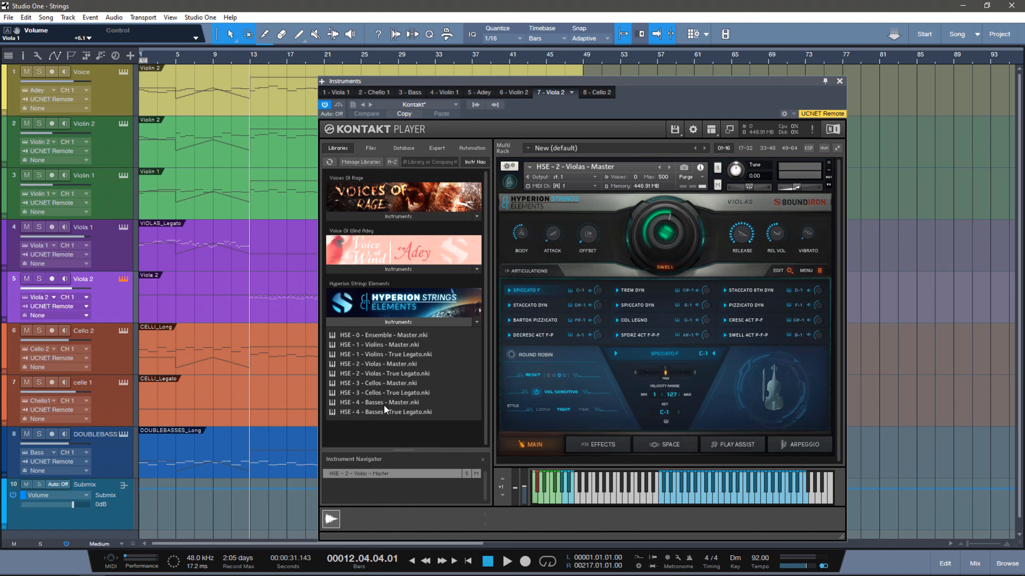
left_click(636, 292)
left_click(658, 354)
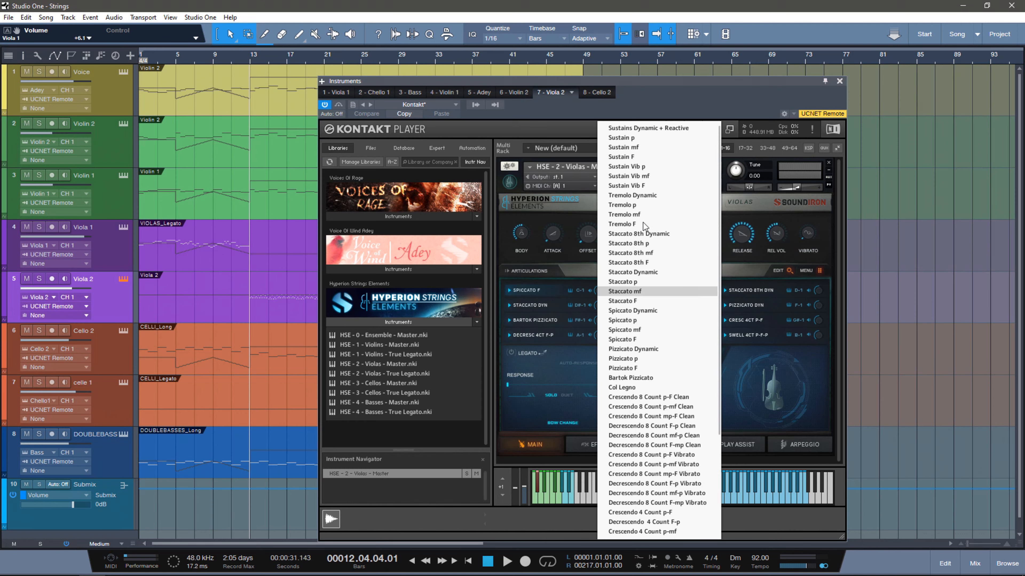
scroll(642, 432, "down", 4)
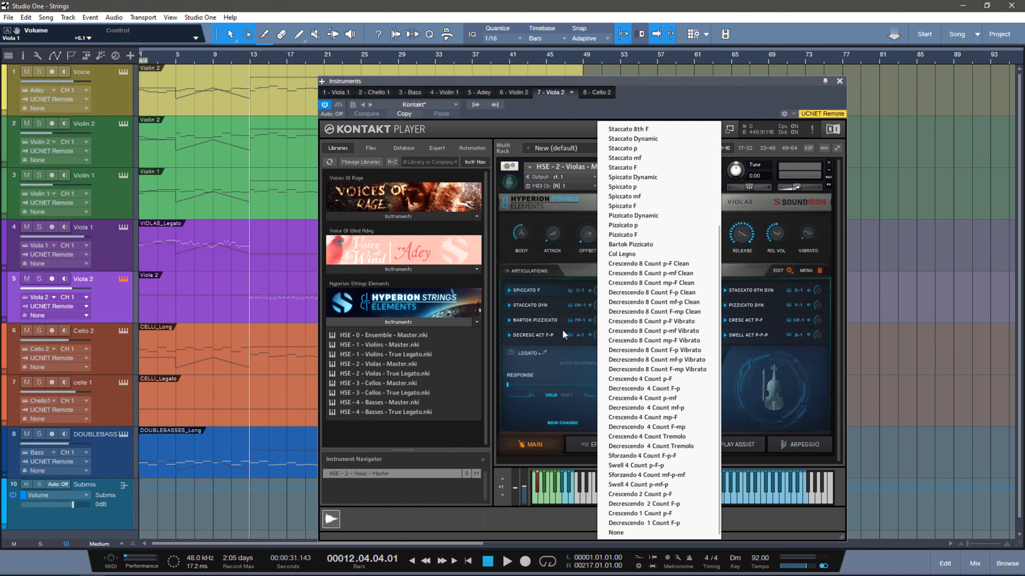
left_click(530, 289)
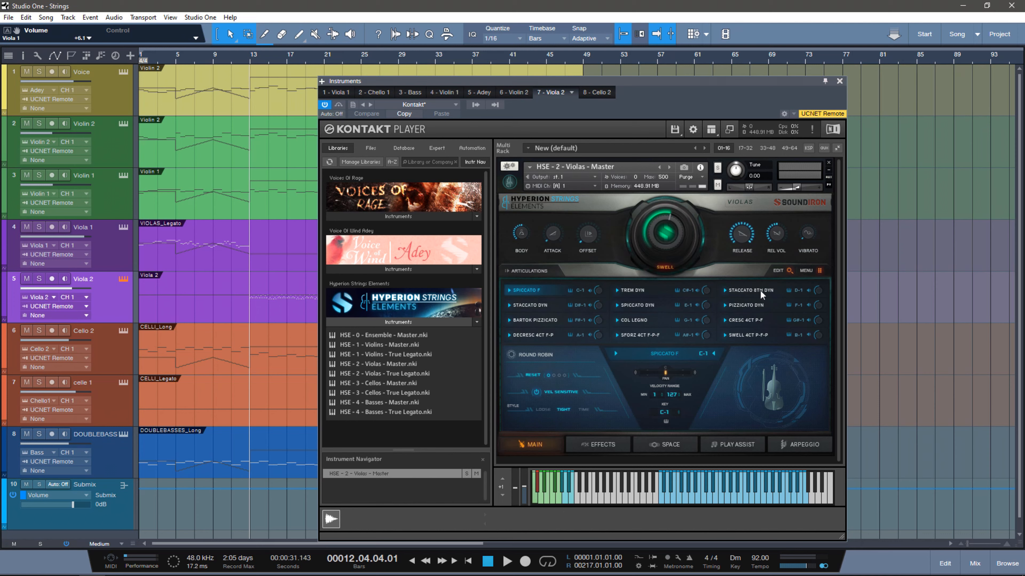
Step: Inspect the settings of different articulation slots, including Spiccato F, and the articulation editing and map options
left_click(531, 335)
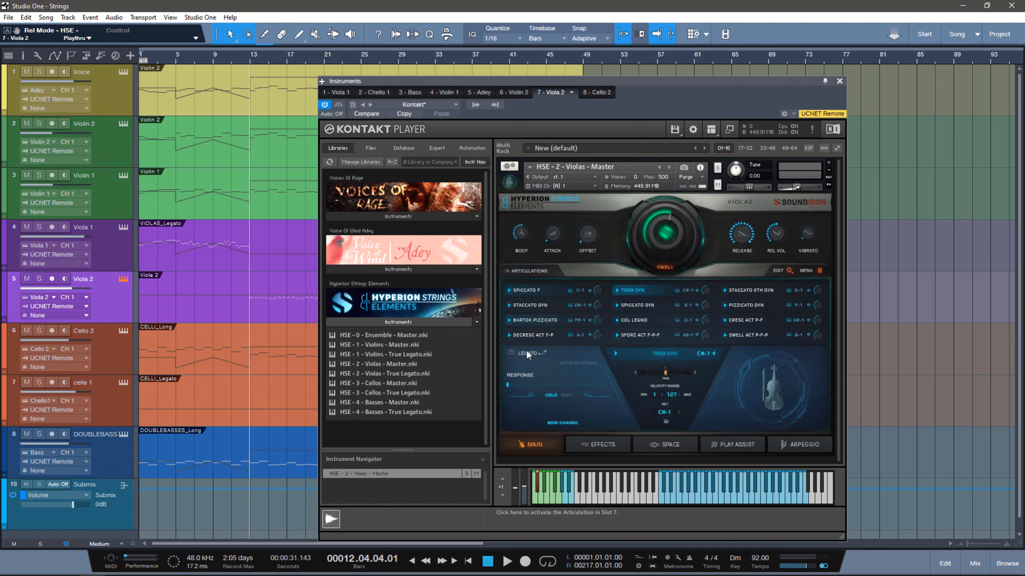
left_click(525, 289)
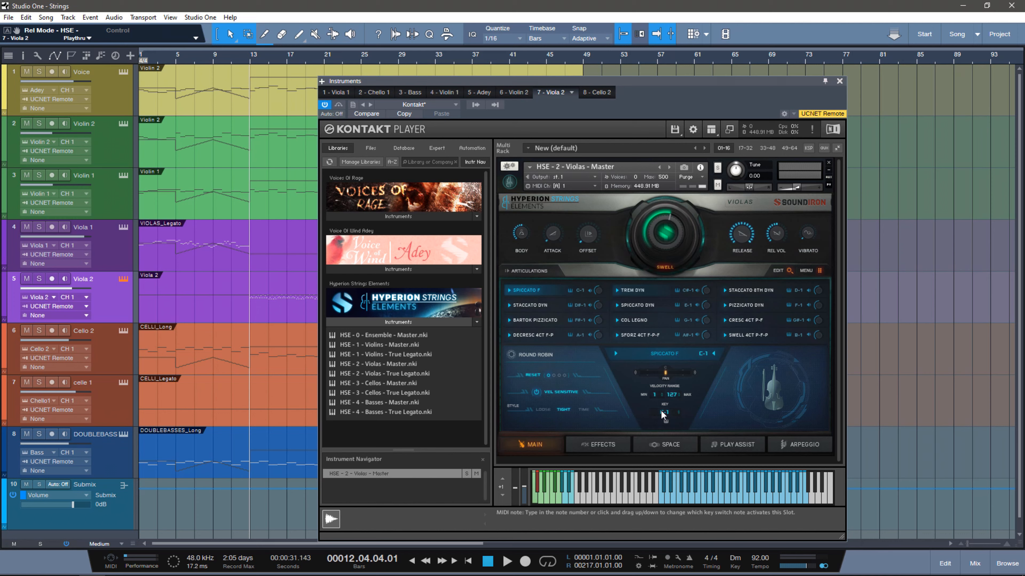
left_click(788, 271)
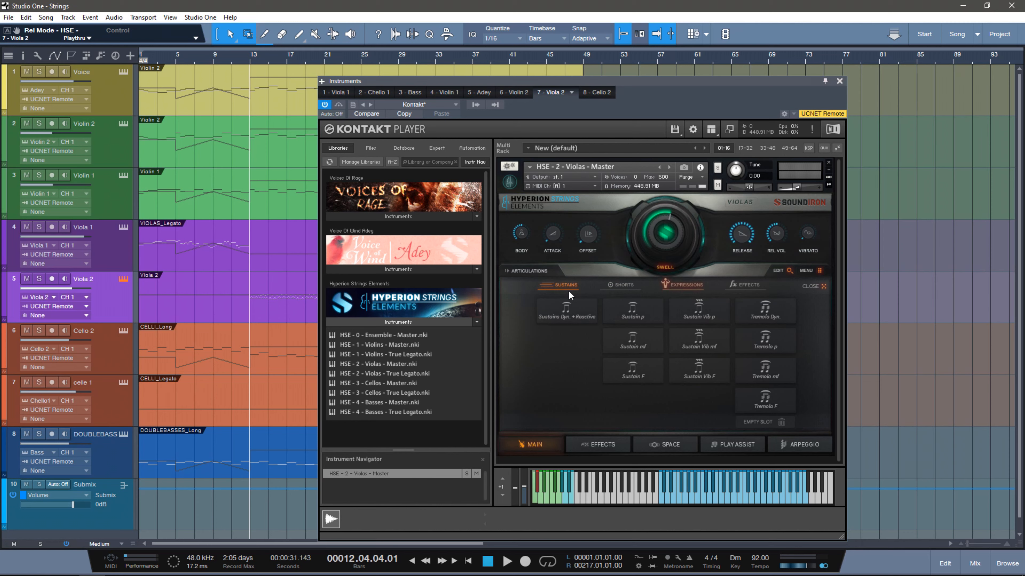
left_click(787, 275)
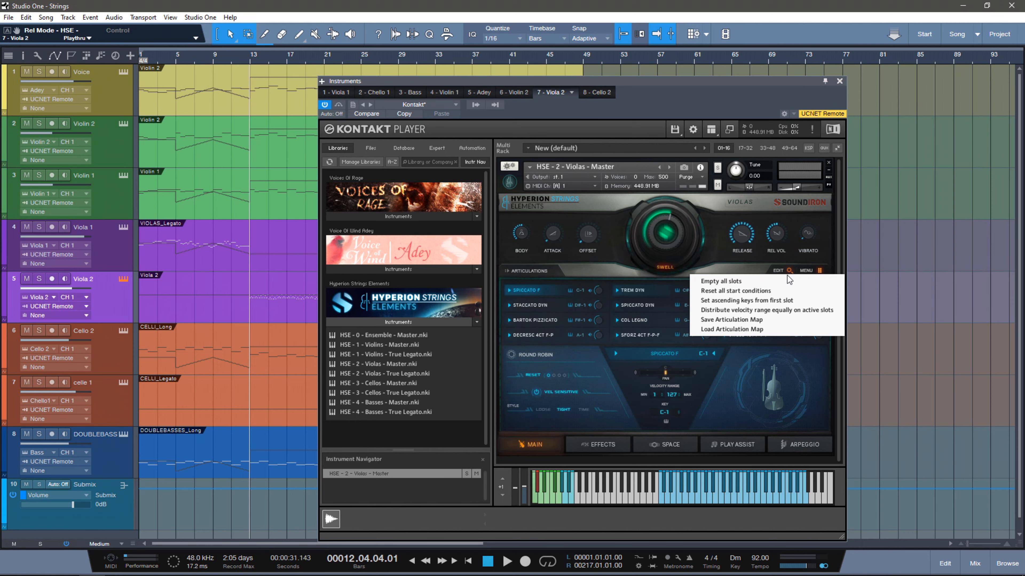
Step: Review the violas' Effects and Space controls, listing the reverb environments and trying a left-of-centre stage position before re-centring it
left_click(601, 445)
left_click(602, 445)
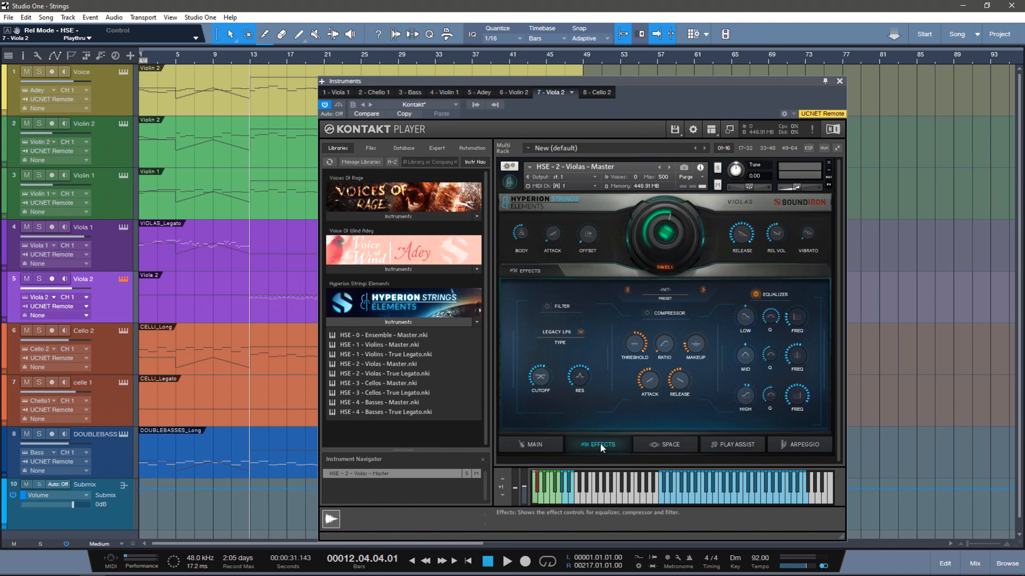
left_click(658, 445)
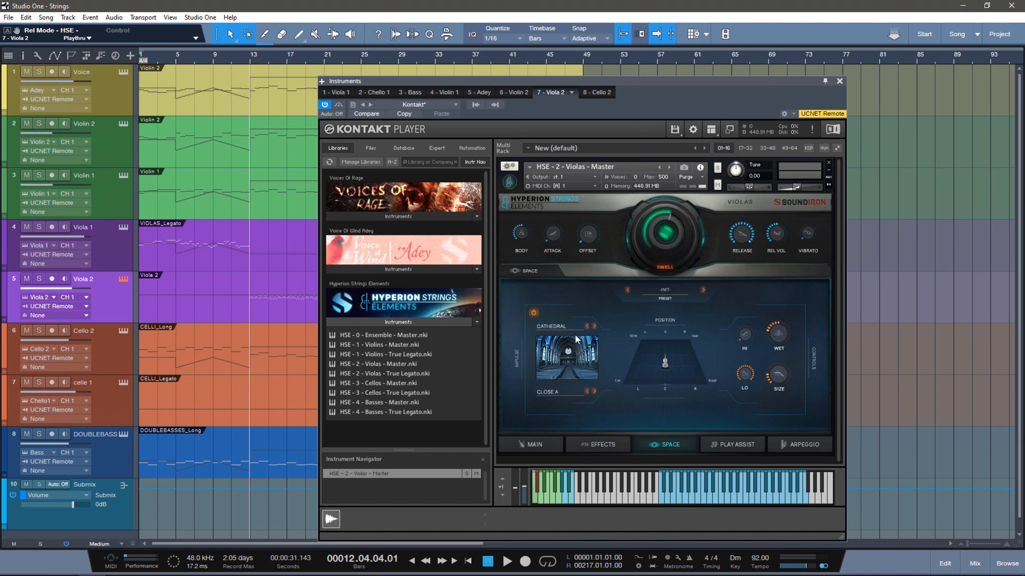
left_click(556, 322)
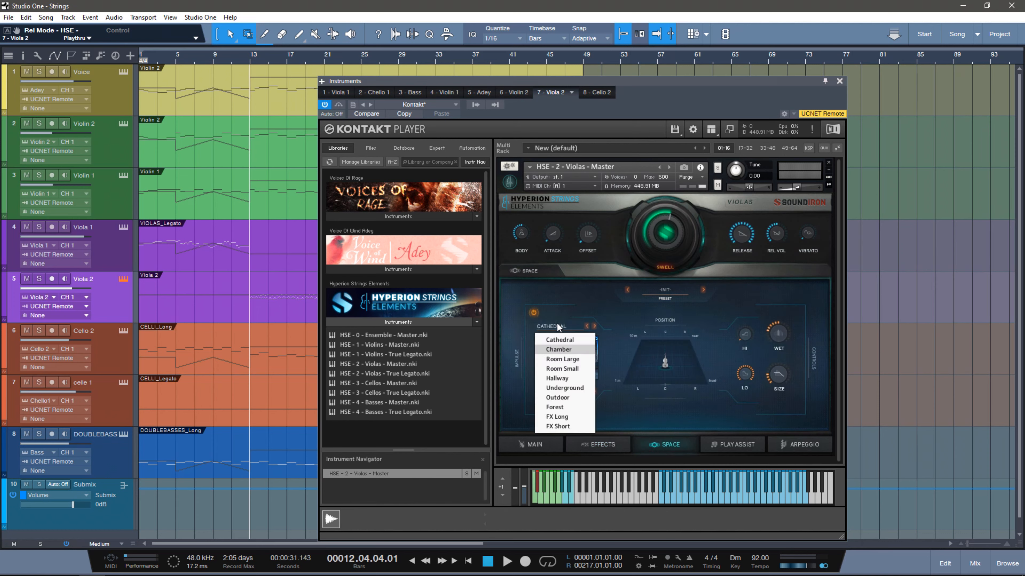
left_click(648, 358)
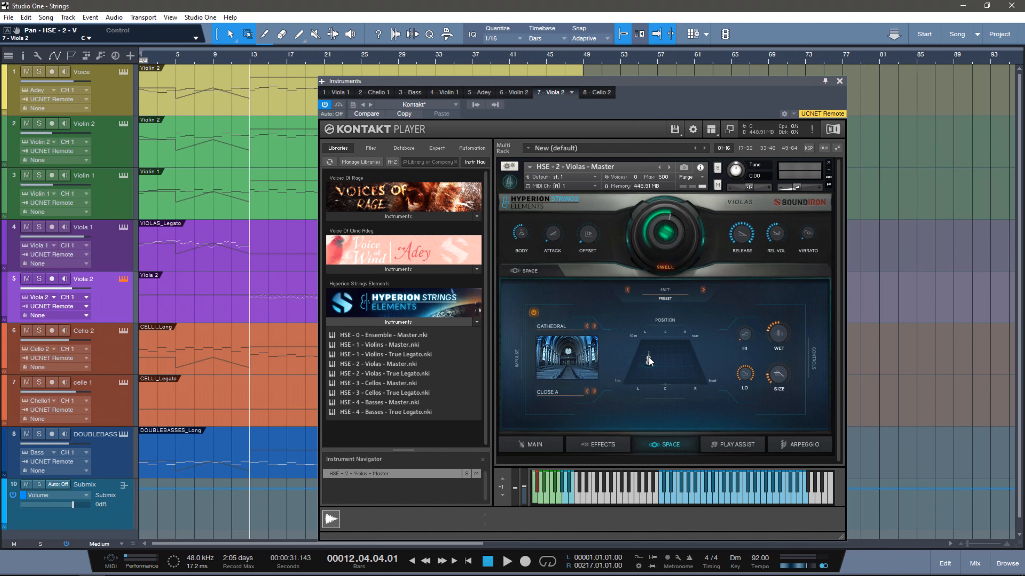
mouse_move(647, 364)
left_mouse_down()
mouse_move(663, 375)
mouse_move(665, 362)
left_mouse_up()
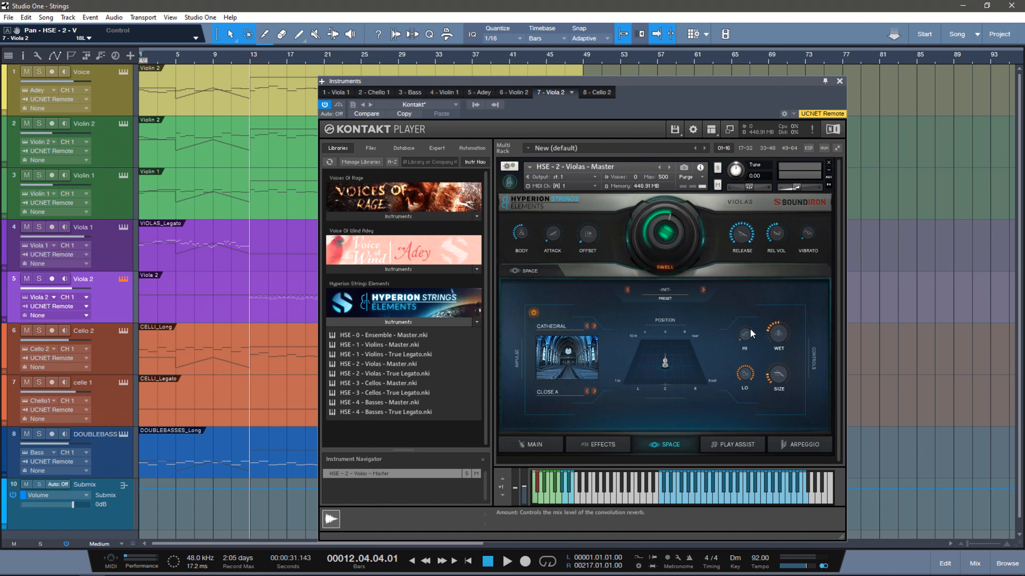
Step: Examine the Play Assist scale types from Major through Harmonic Minor
left_click(738, 446)
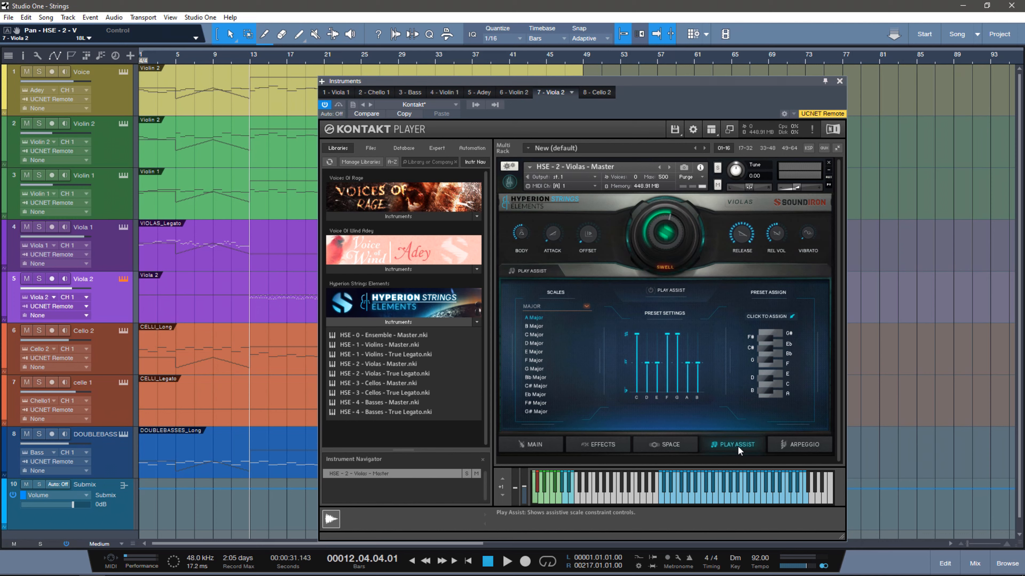
left_click(532, 305)
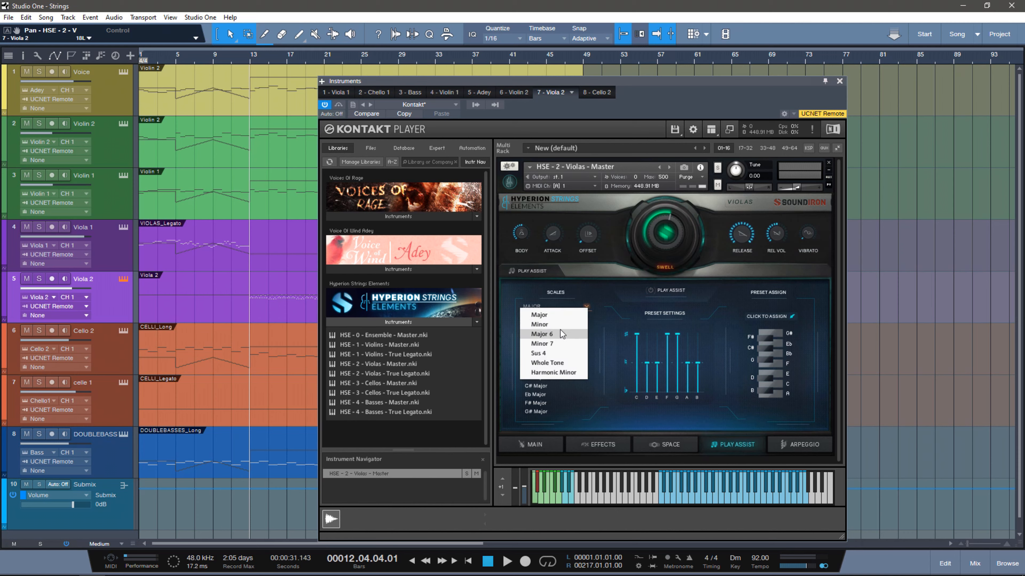
key("Down")
key("Down")
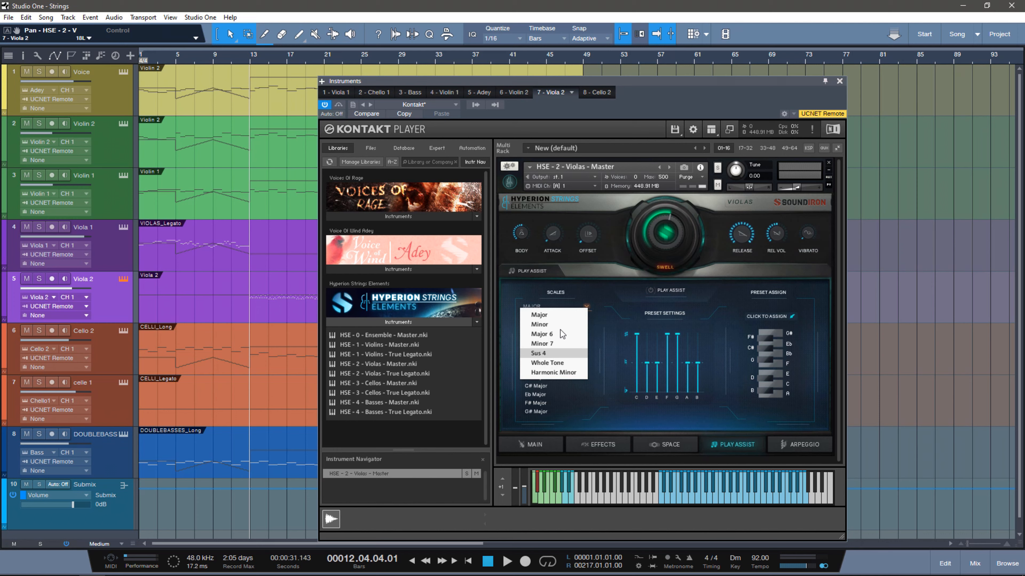
key("Down")
key("Down")
left_click(594, 402)
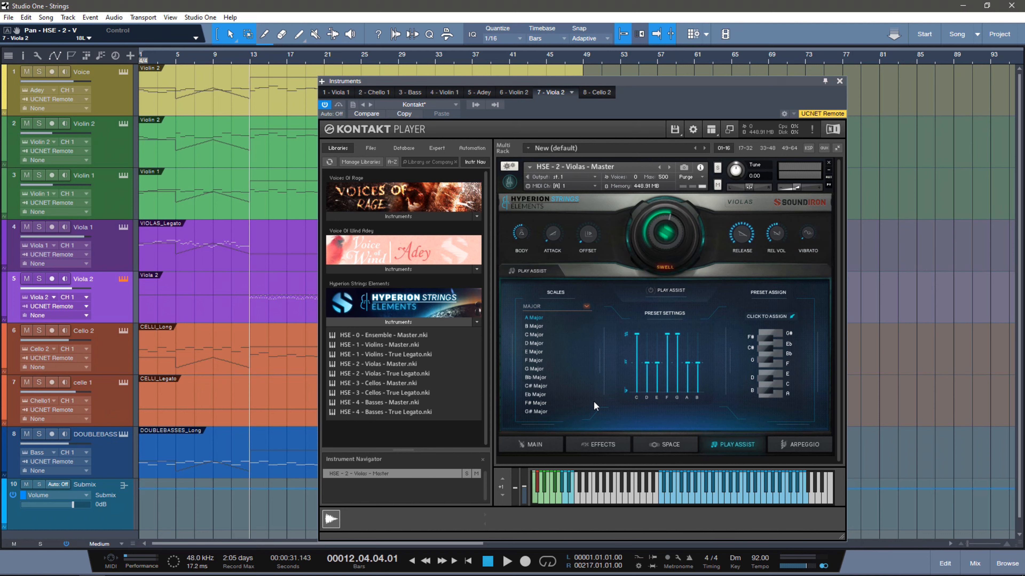
Step: Select the Bb Major scale for Play Assist and switch Play Assist on and back off
left_click(538, 378)
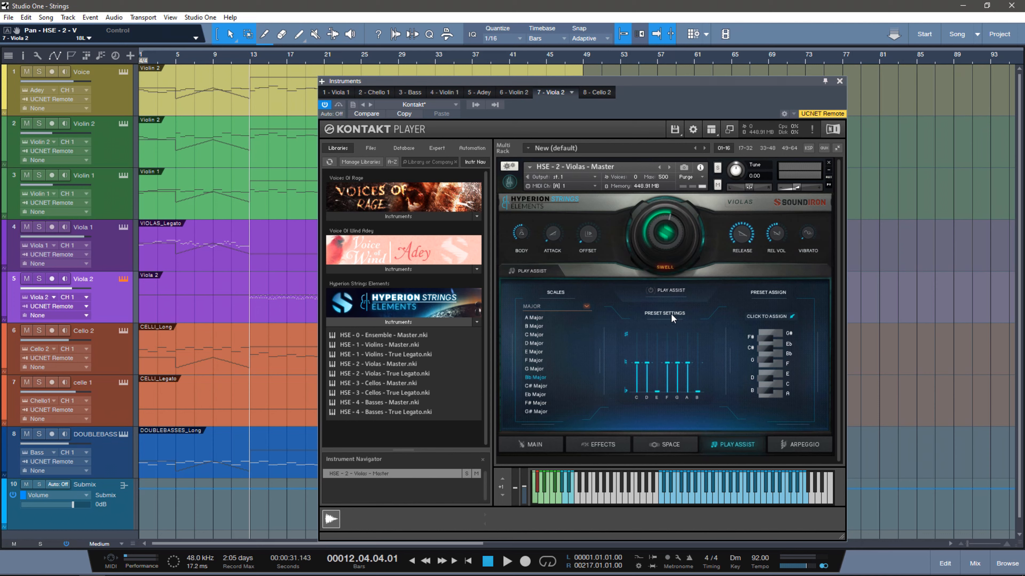
left_click(651, 293)
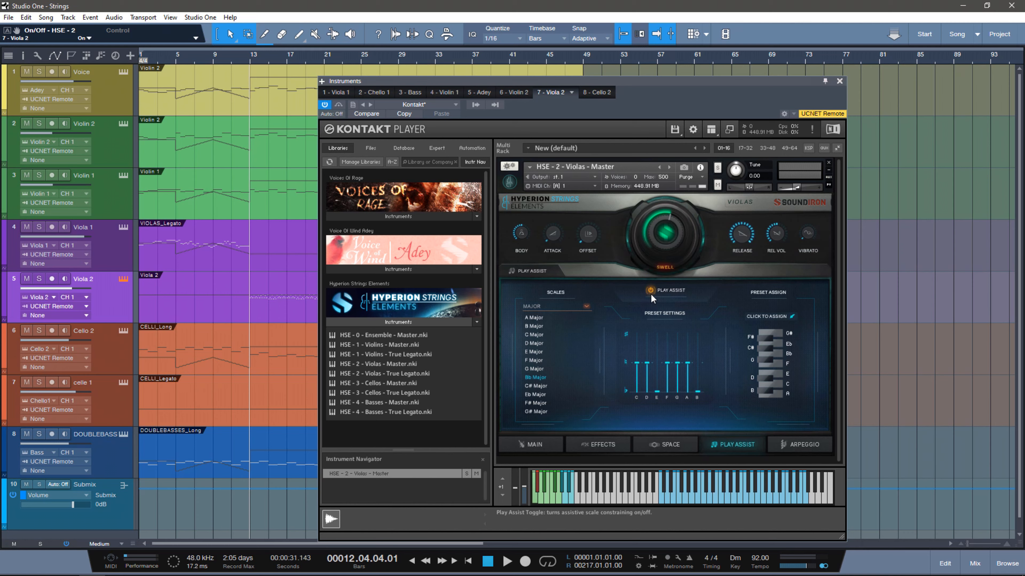
left_click(651, 293)
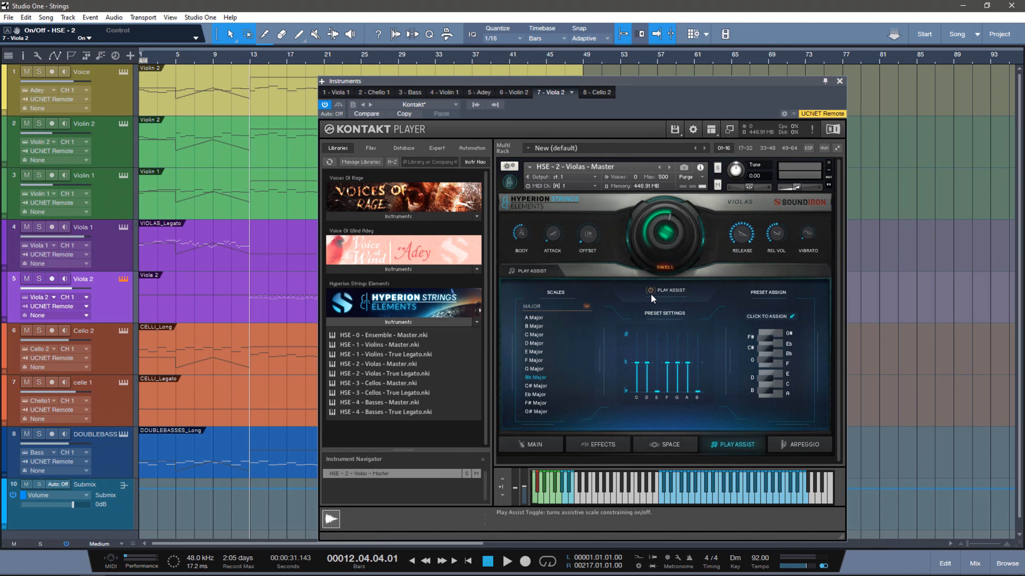
Step: Set the step count of the violas' arpeggiator to 32
left_click(793, 449)
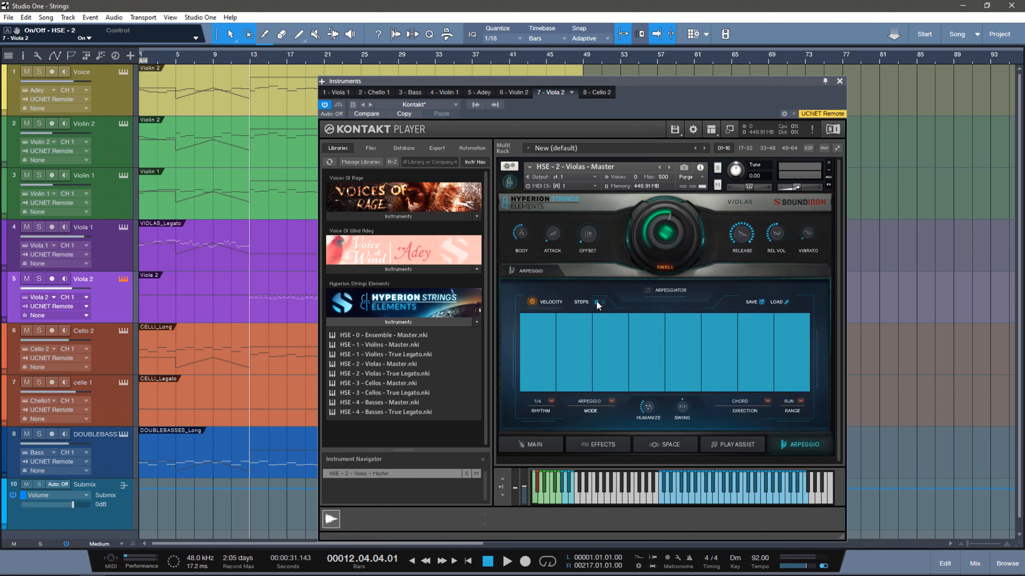
left_click_drag(597, 305, 641, 53)
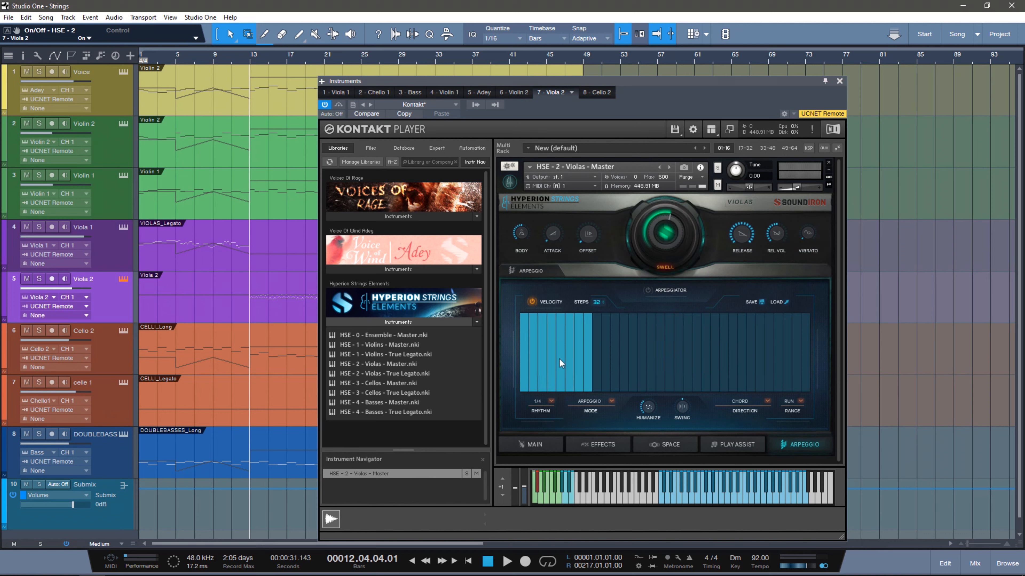
Step: Review the arpeggiator's mode, direction and range options and draw velocity values in its step table
left_click(550, 401)
left_click(601, 402)
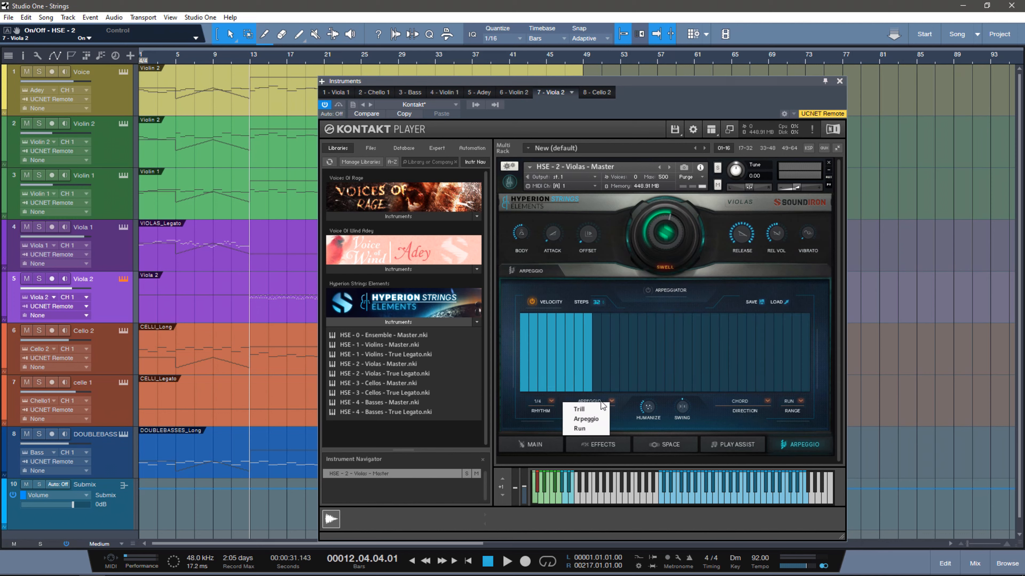
left_click(665, 415)
left_click(746, 401)
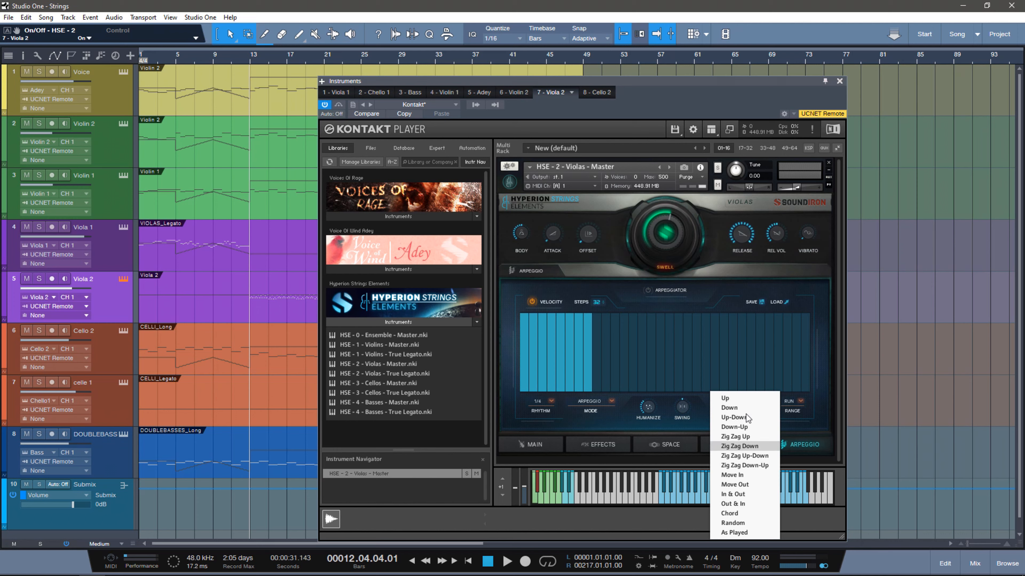
left_click(793, 345)
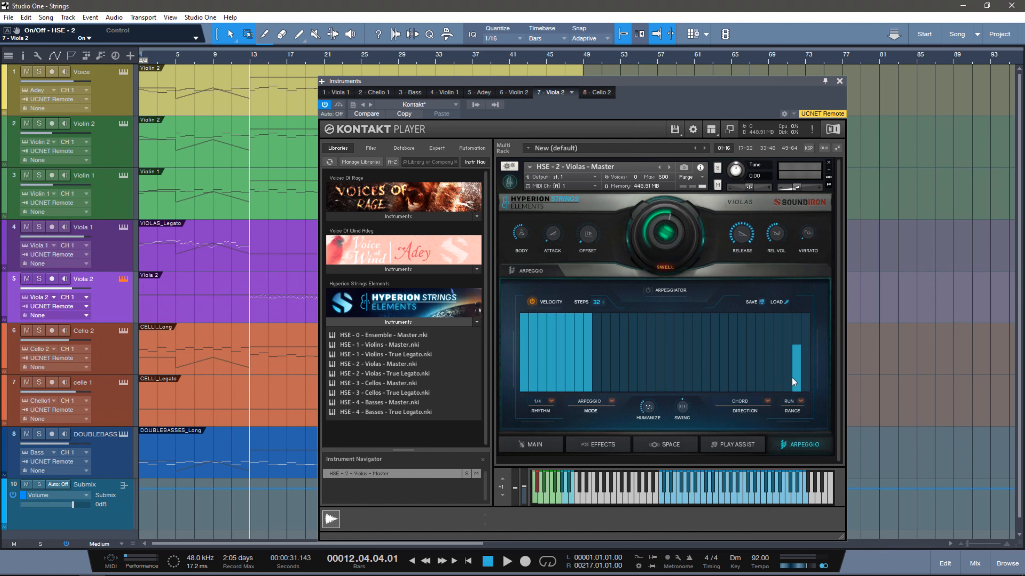
left_click(792, 401)
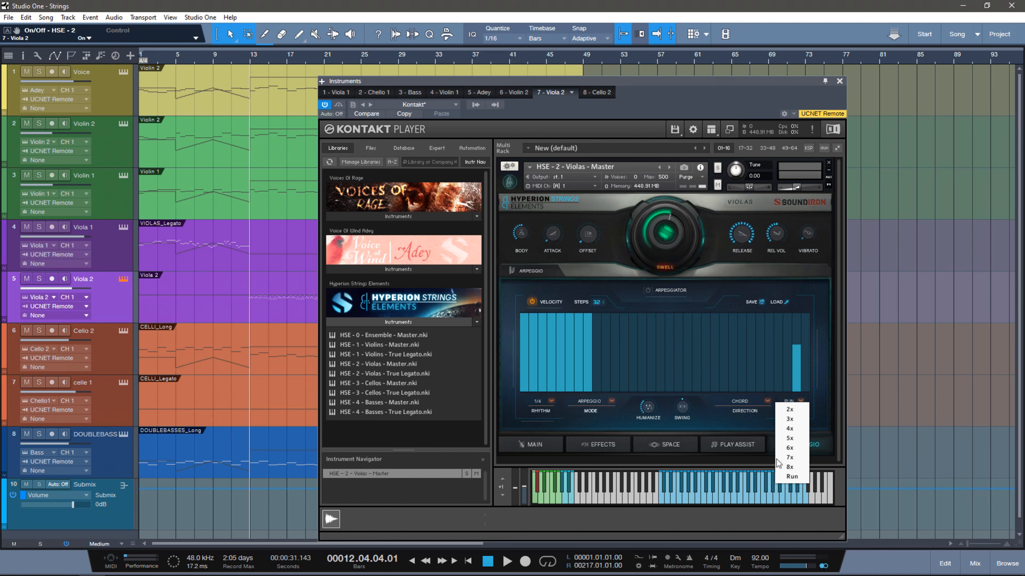
mouse_move(583, 373)
left_mouse_down()
mouse_move(606, 329)
mouse_move(831, 332)
left_mouse_up()
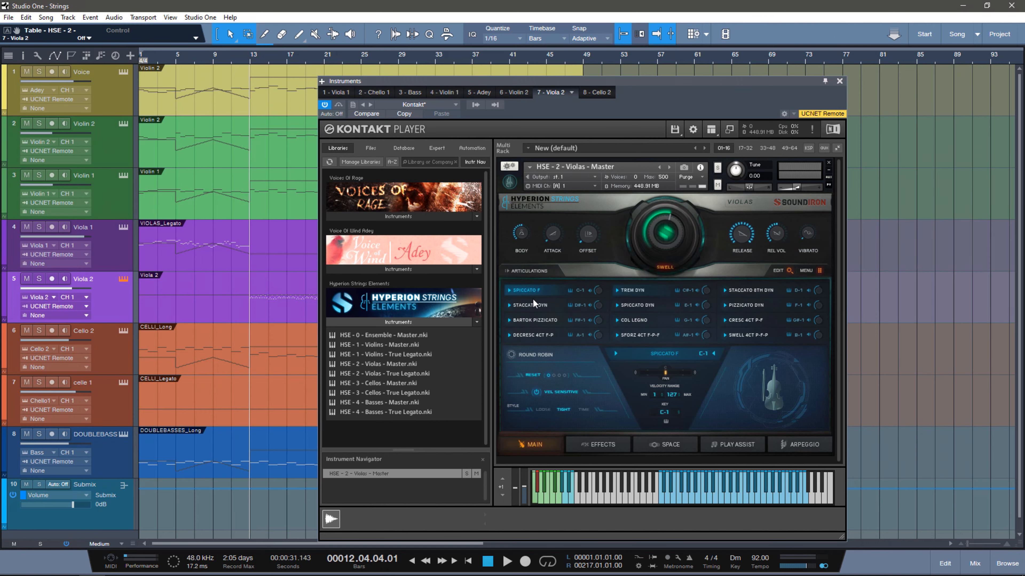
Step: View the mixer console channels and return to the arrangement
key("F3")
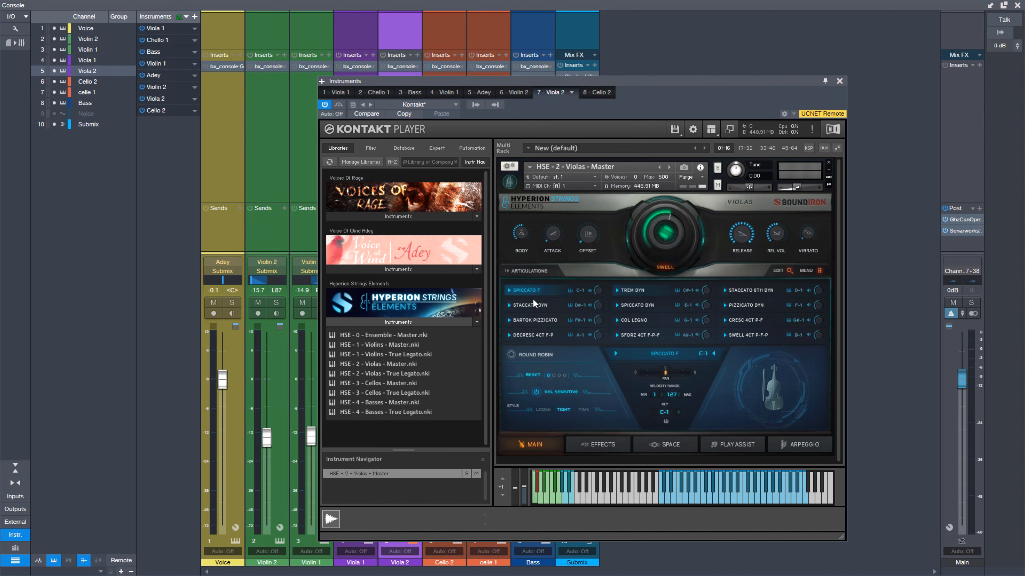
key("F3")
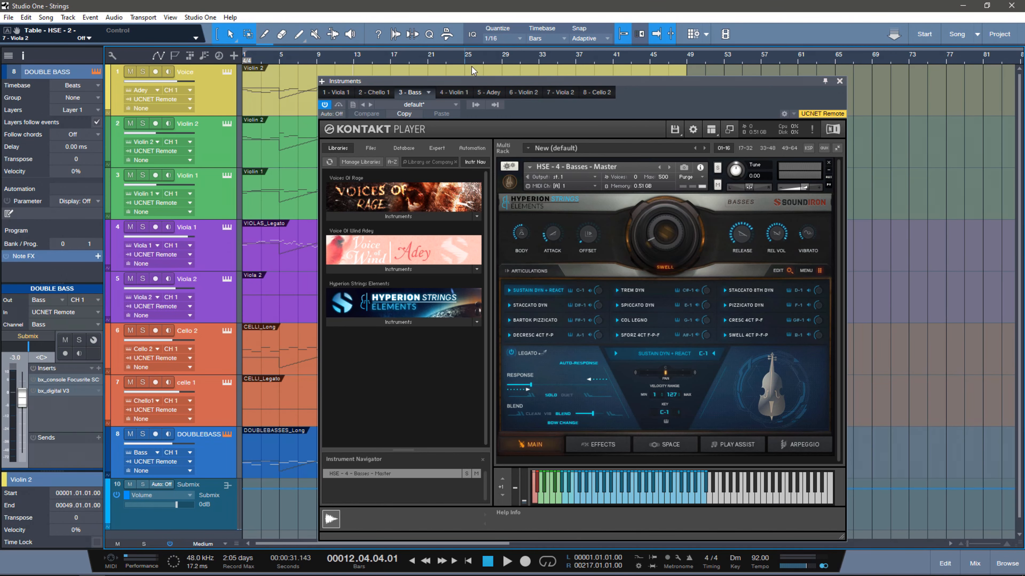
Step: Audition the arrangement while switching the double bass channel's inserts on and off, and view the Violin 1 instrument
left_click(472, 65)
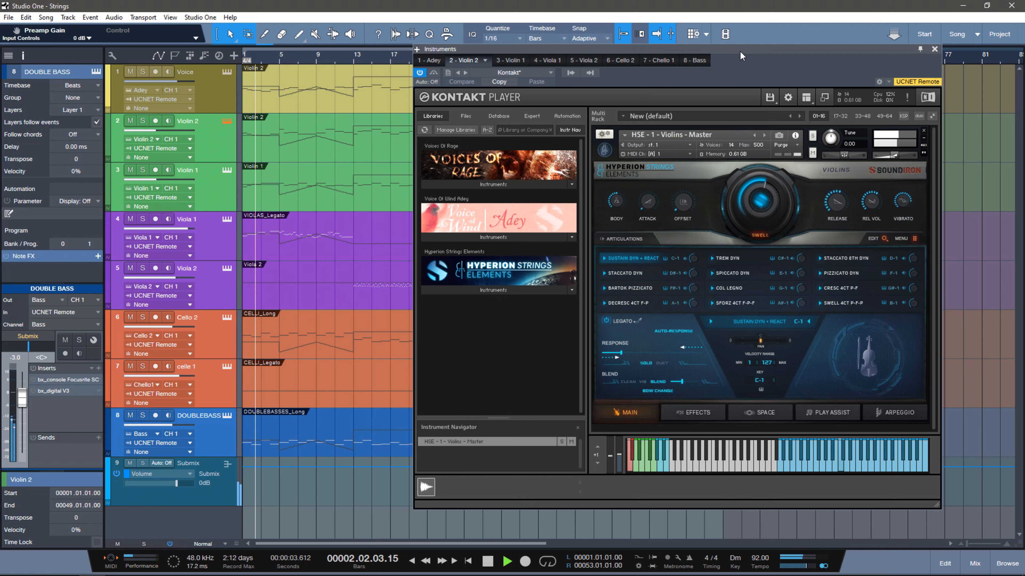
left_click(33, 368)
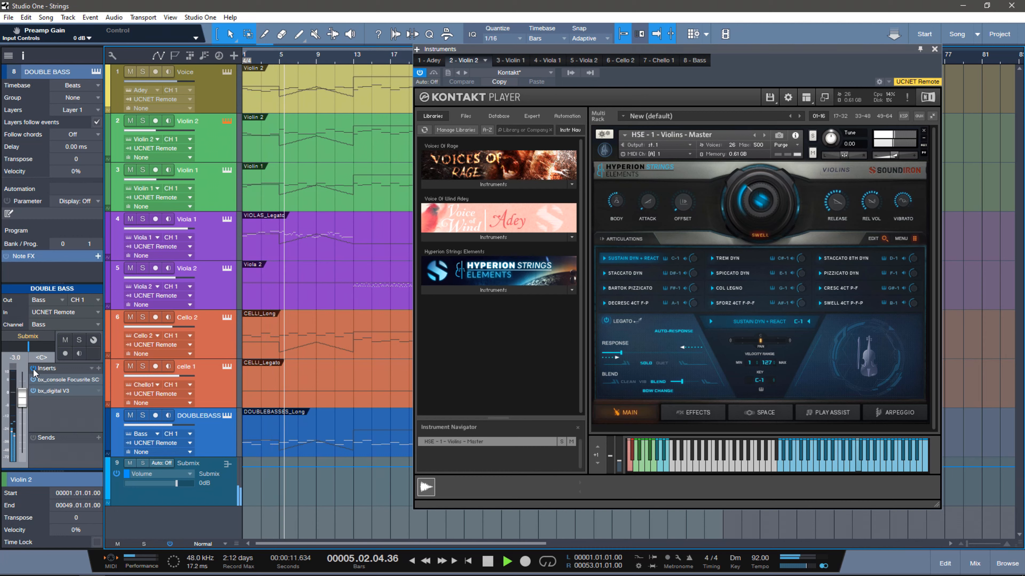
left_click(32, 368)
left_click(508, 61)
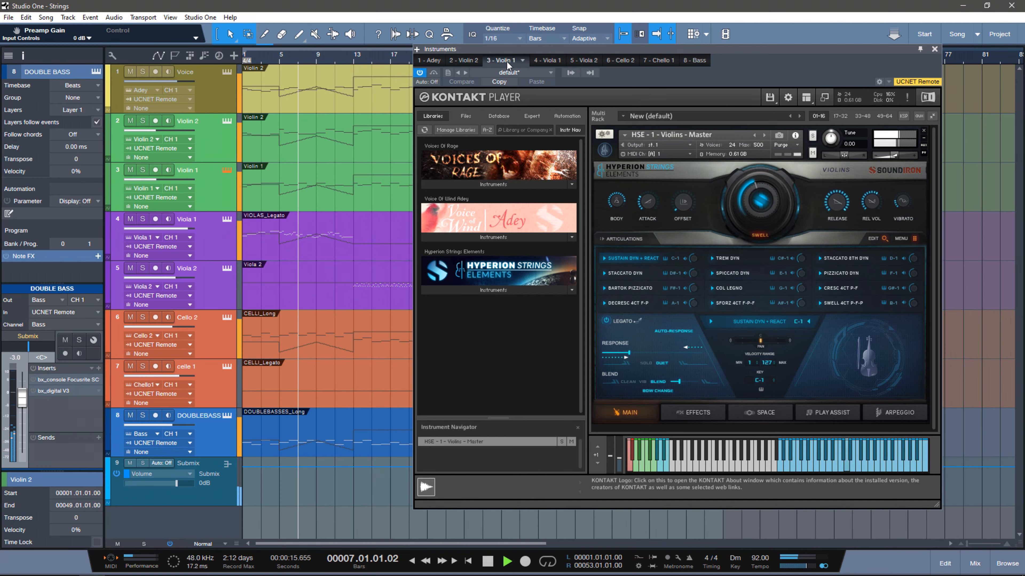
left_click(33, 368)
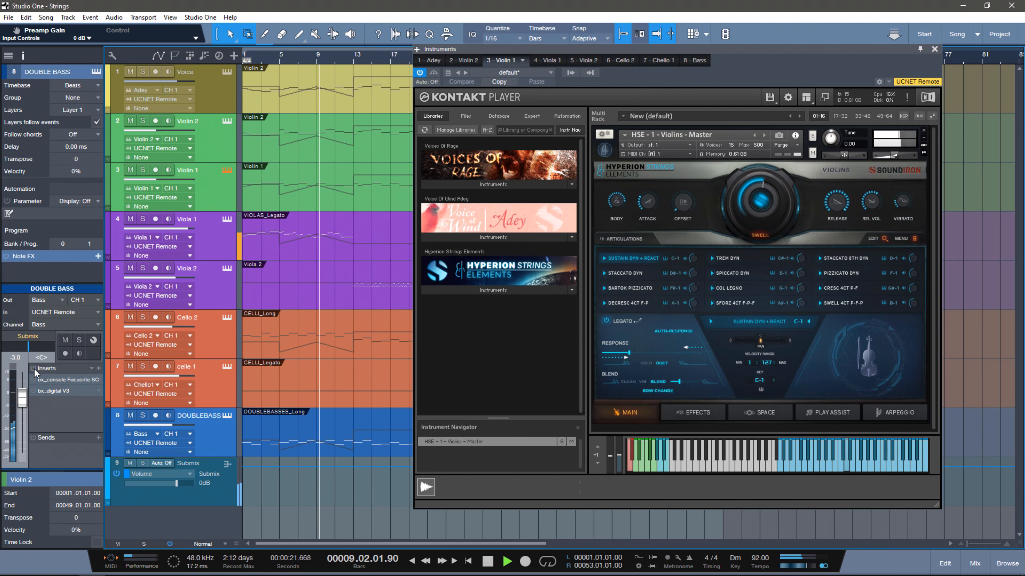
Step: View the Viola 1, Viola 2 and Cello 2 instruments during playback, and bypass and re-enable the double bass channel's inserts
left_click(545, 60)
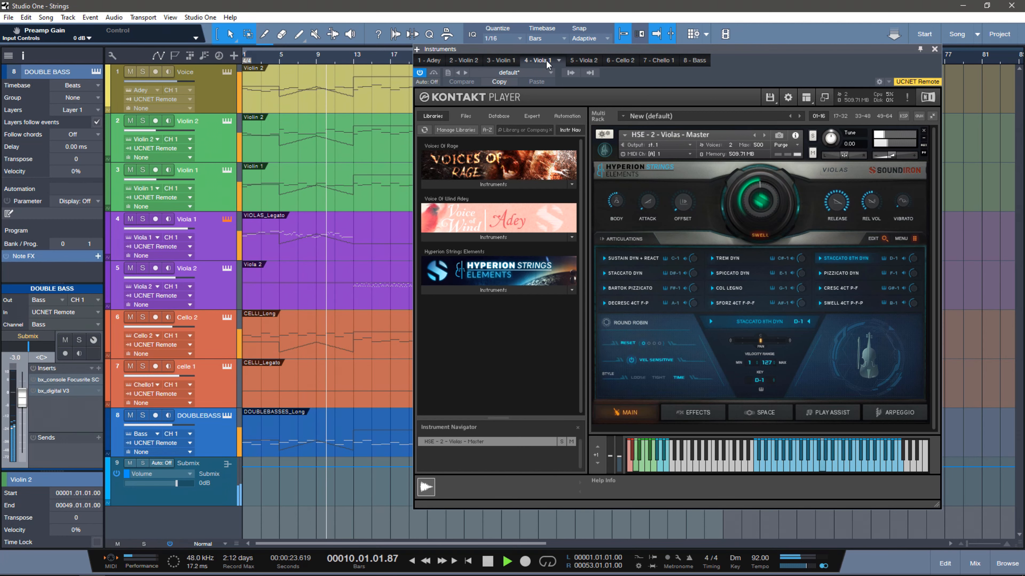
left_click(583, 61)
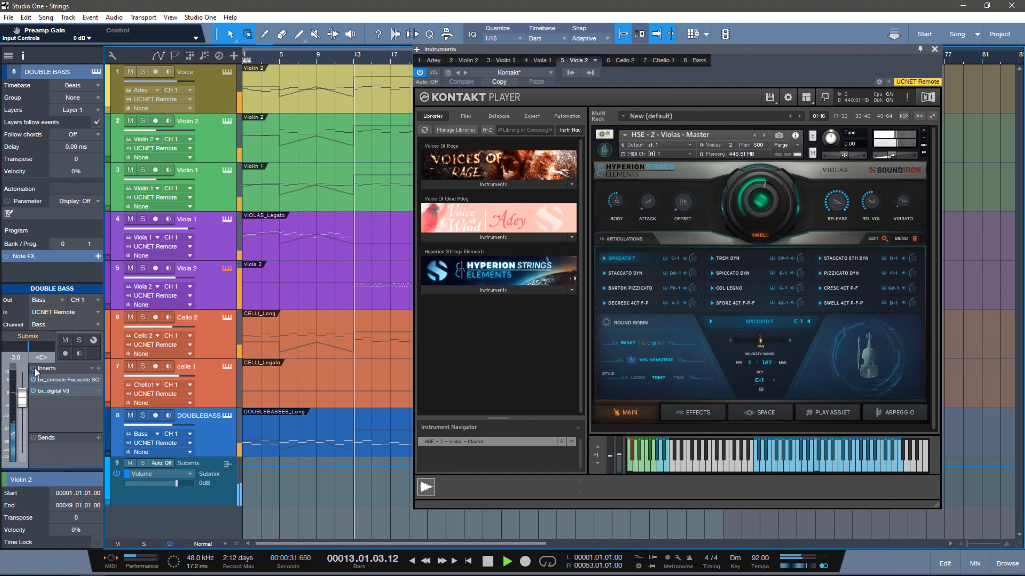
left_click(626, 56)
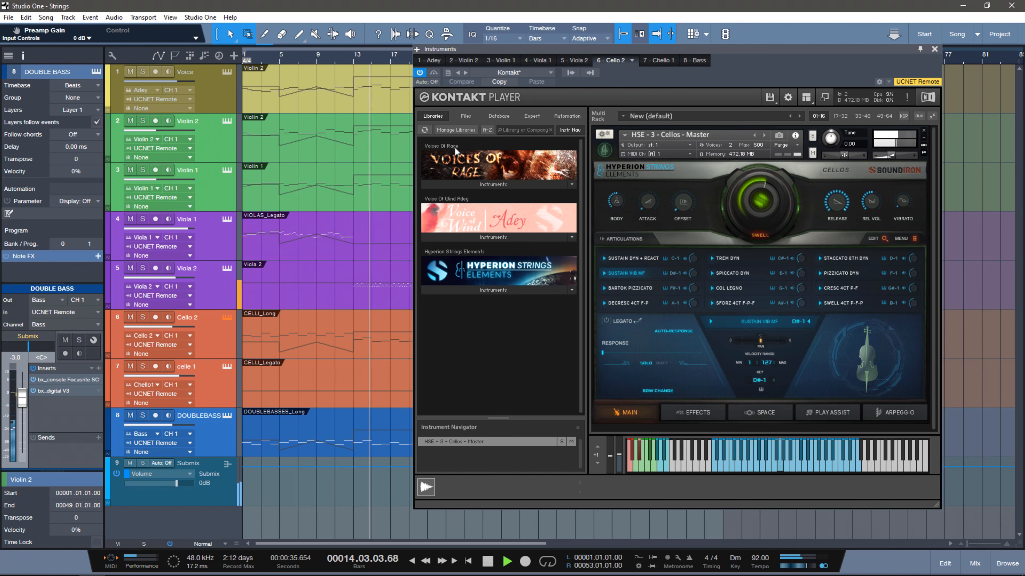
left_click(34, 369)
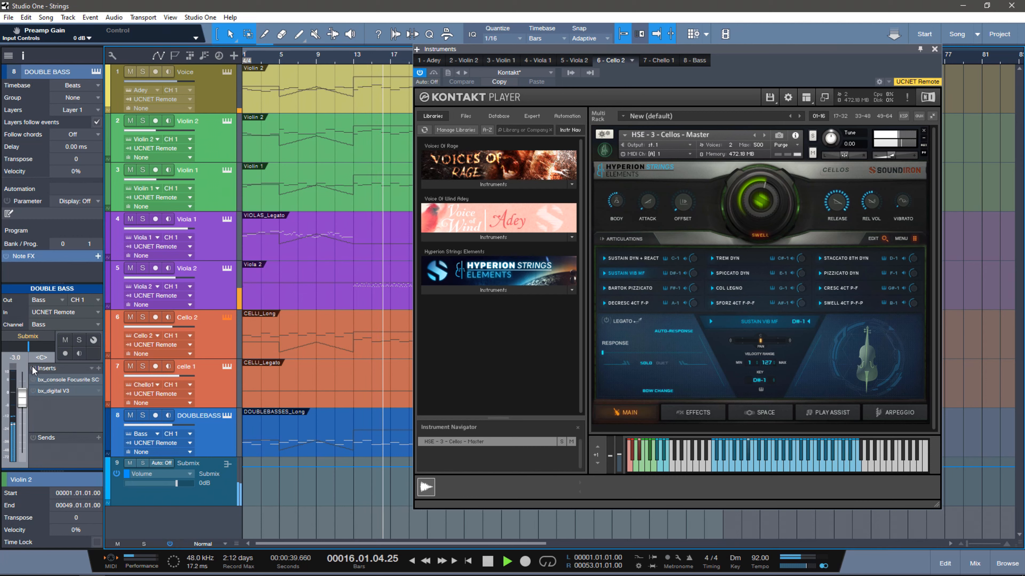
left_click(34, 369)
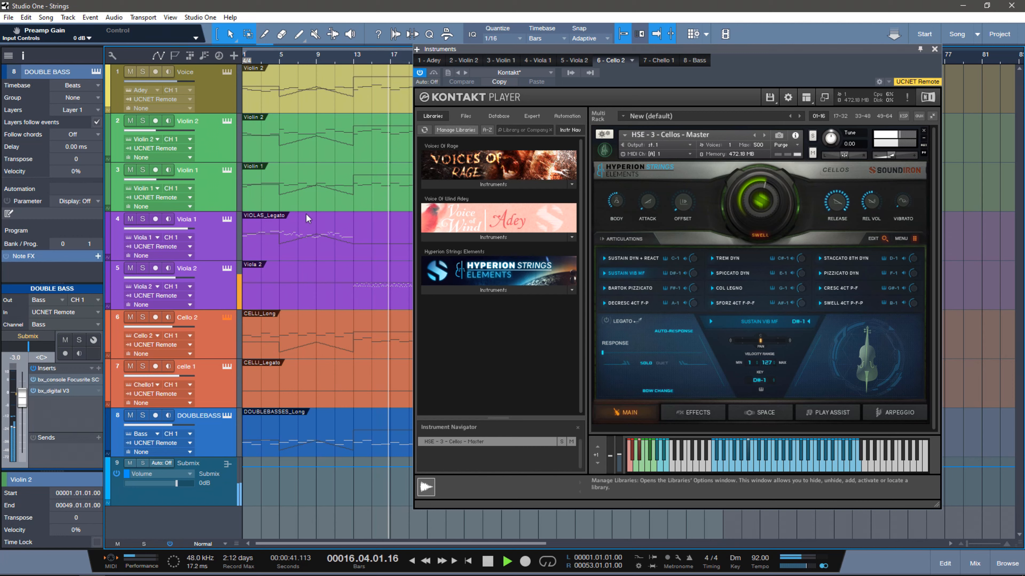
Step: View the Viola 2, Chello 1 and Bass instruments during playback, comparing the sound with the double bass channel's inserts off and on
left_click(580, 62)
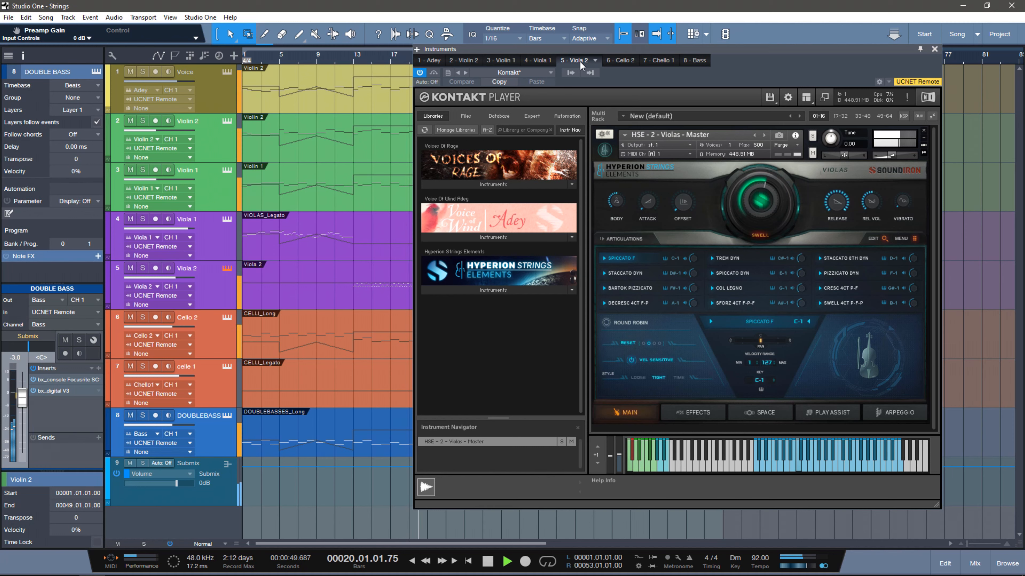
left_click(658, 59)
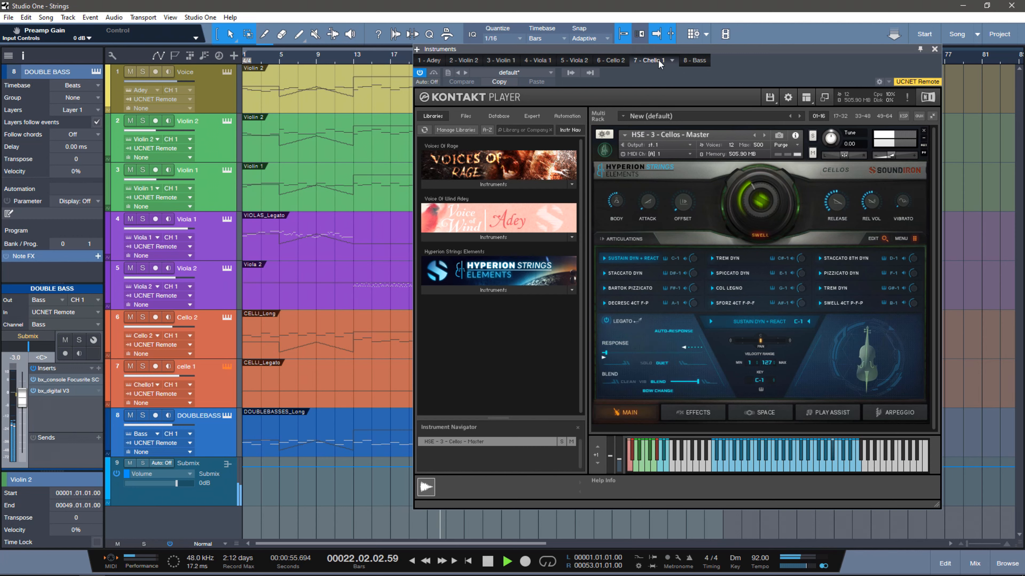
left_click(34, 369)
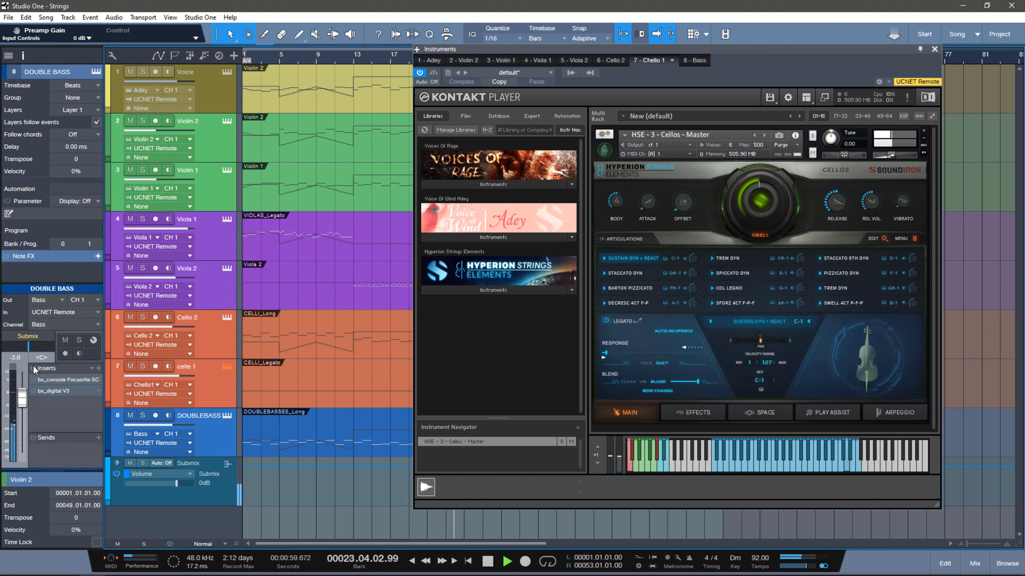
left_click(33, 369)
left_click(692, 60)
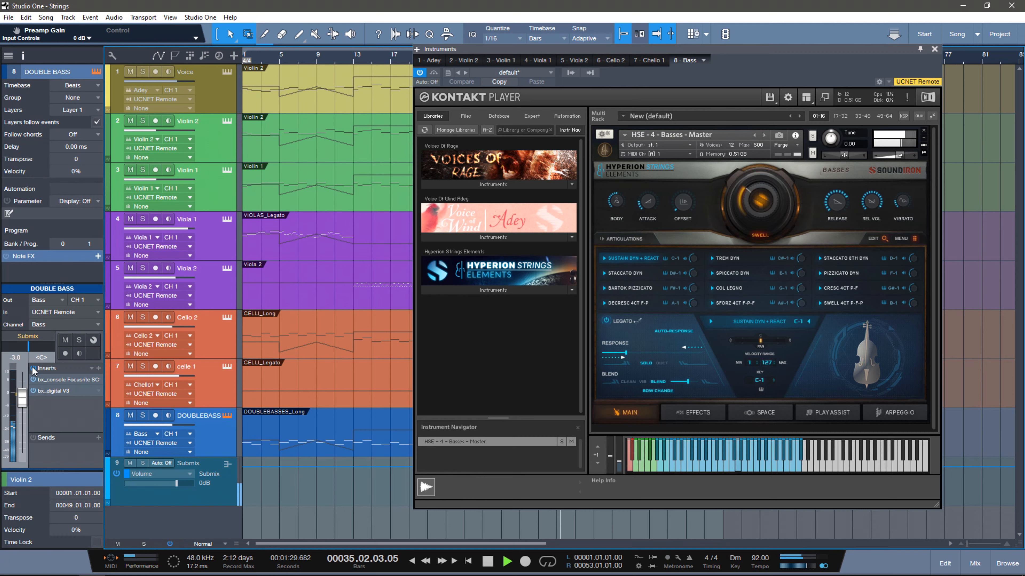
Step: View the Adey vocal instrument, followed by the Bass, Viola 2 and Viola 1 instruments, as the arrangement plays
left_click(431, 61)
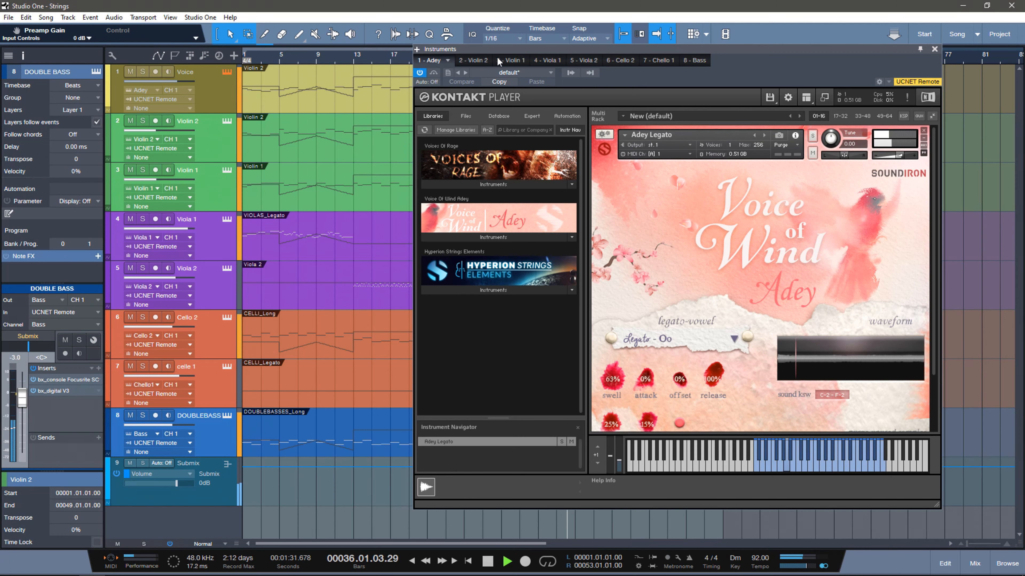
left_click(698, 61)
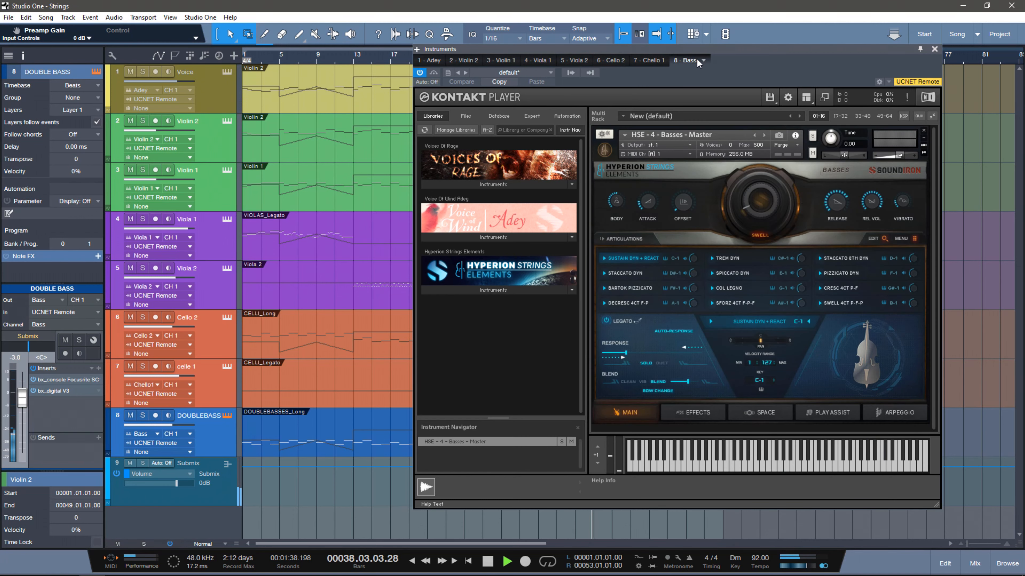
left_click(576, 61)
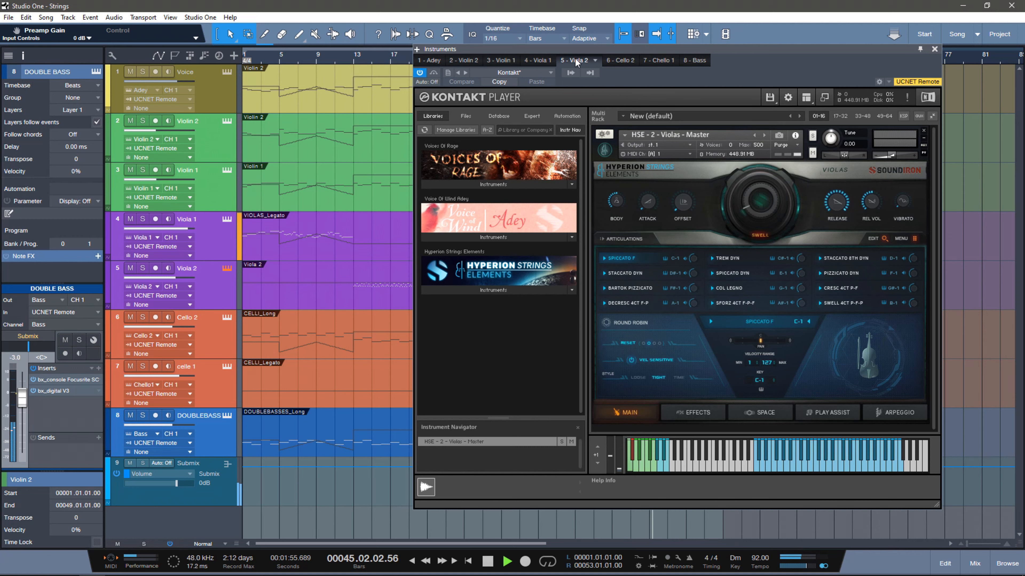
left_click(536, 60)
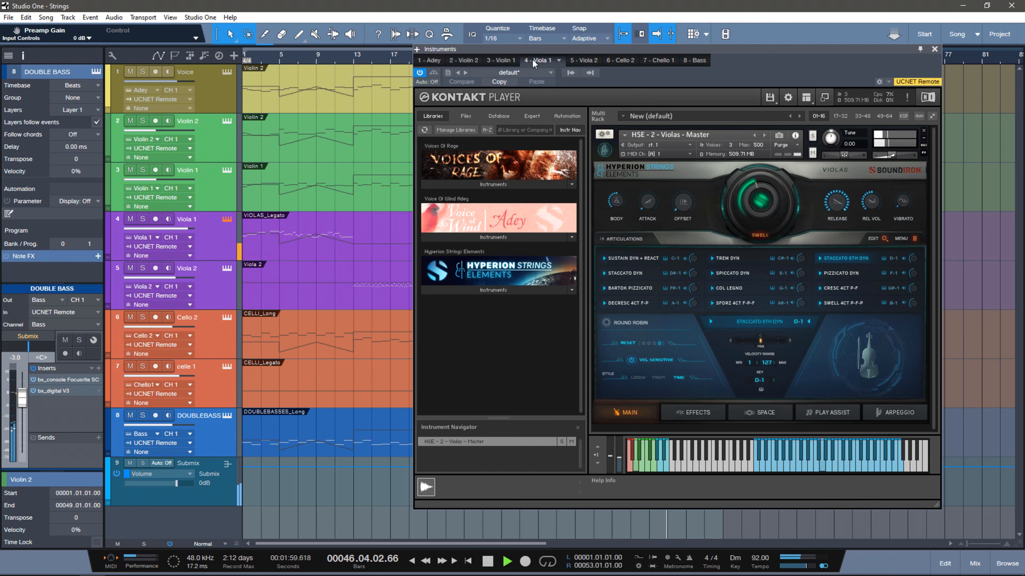